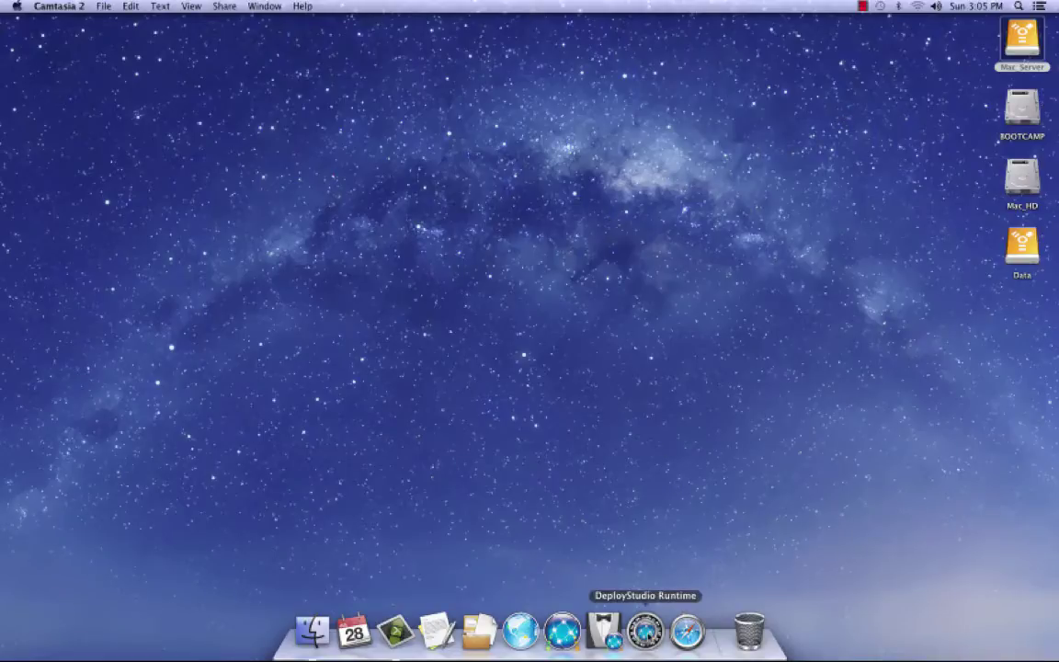
Step: Launch DeployStudio Runtime from the Dock and nudge its server login window into place
left_click(645, 630)
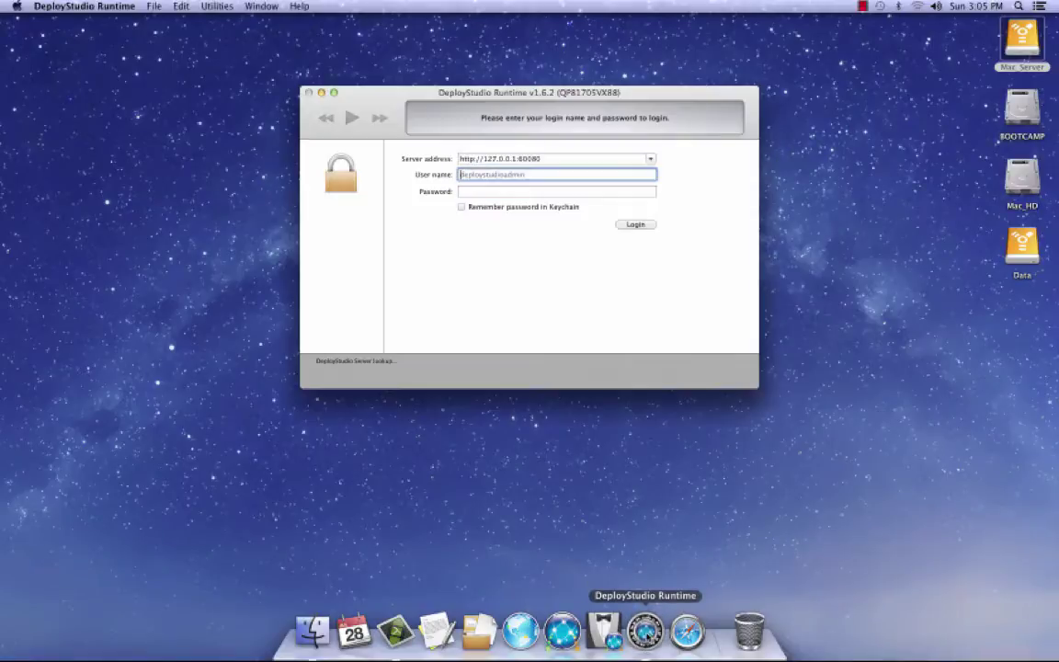
left_click_drag(549, 95, 564, 88)
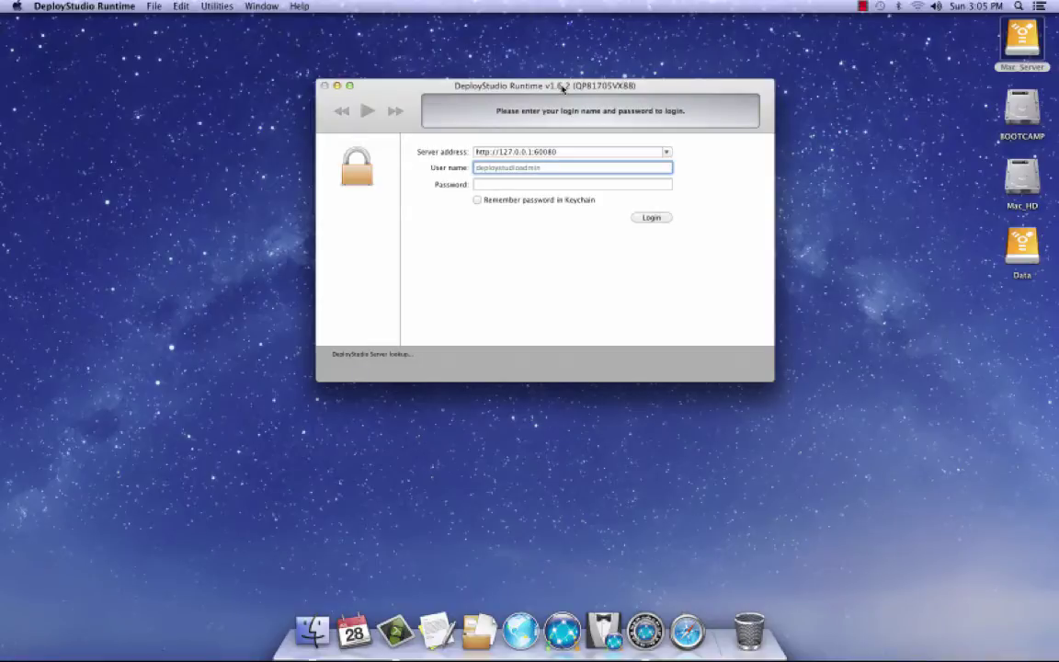
left_click(16, 6)
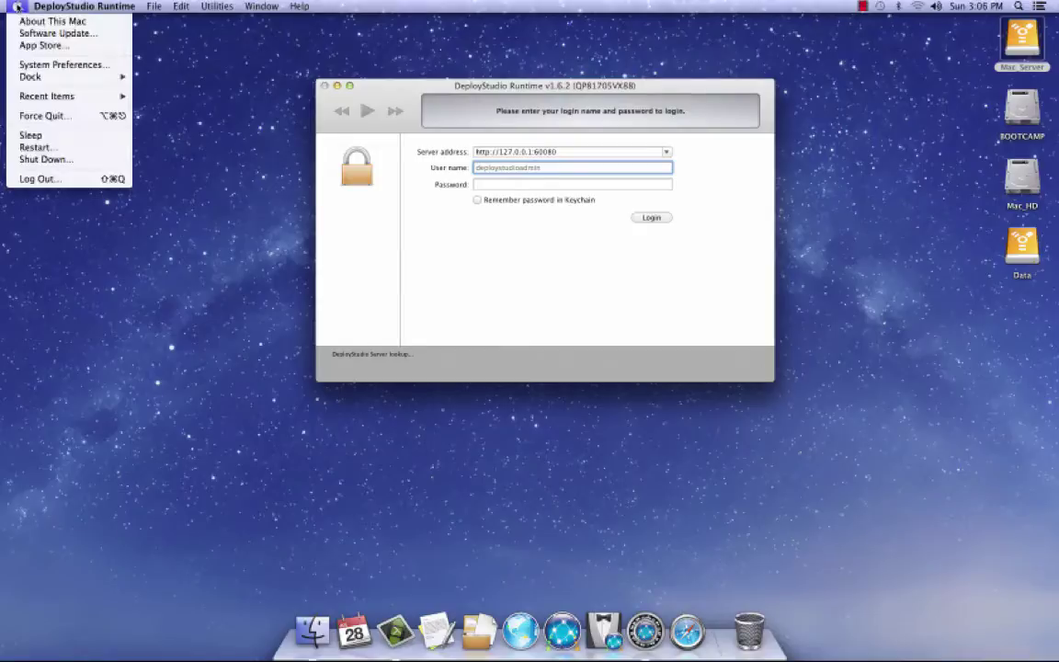
left_click(19, 65)
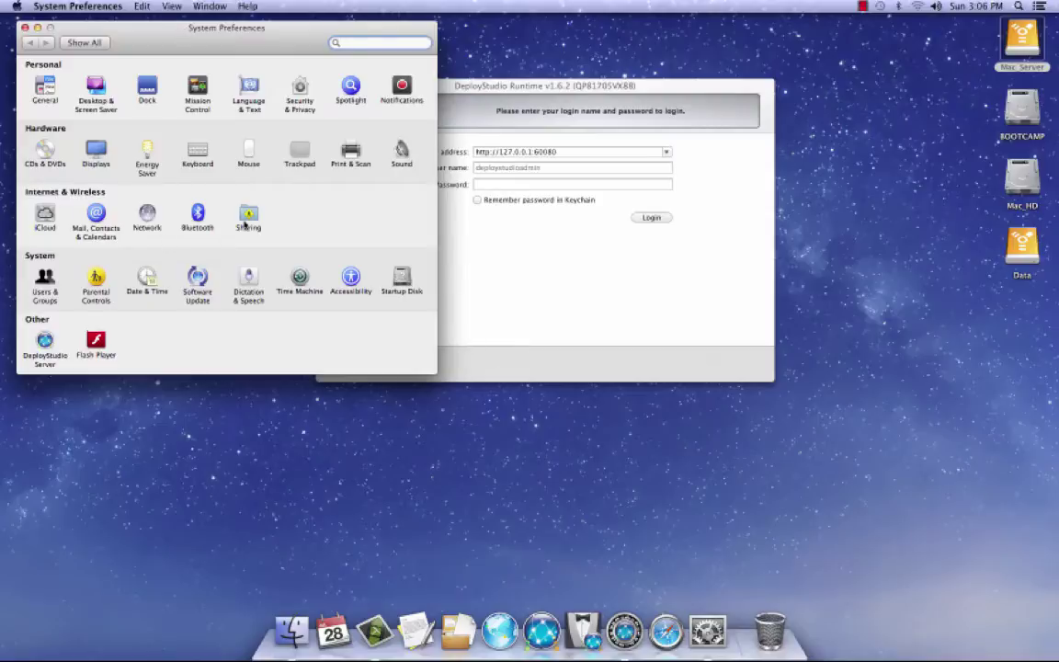
left_click(46, 350)
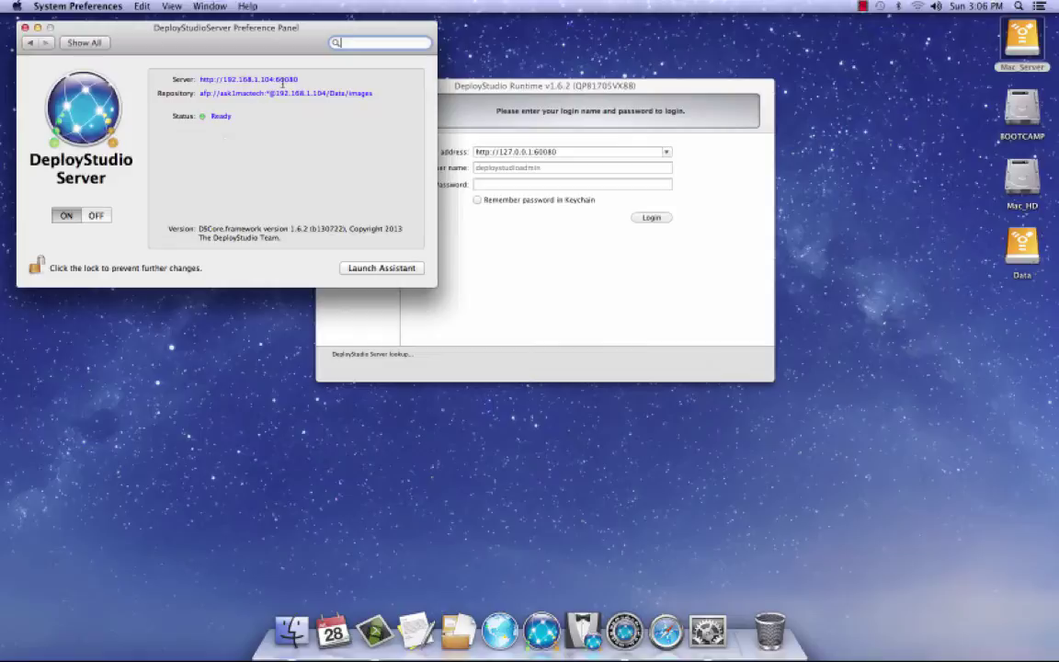
left_click_drag(273, 79, 200, 79)
key("super+c")
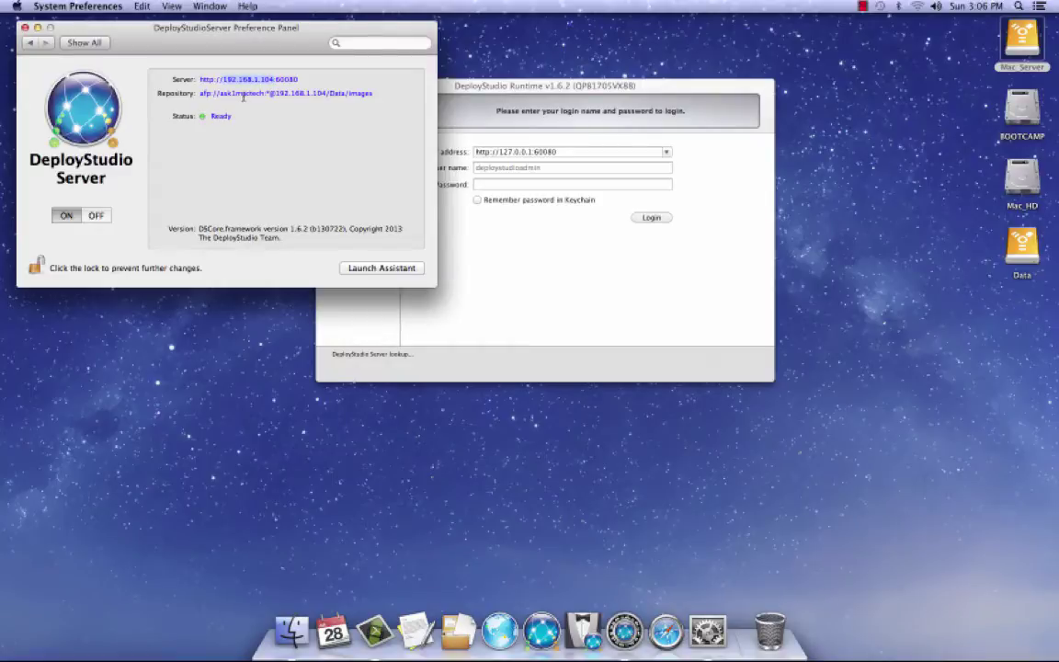
left_click(25, 27)
Step: Change the server address from 127.0.0.1 to 192.168.1.104
left_click(531, 151)
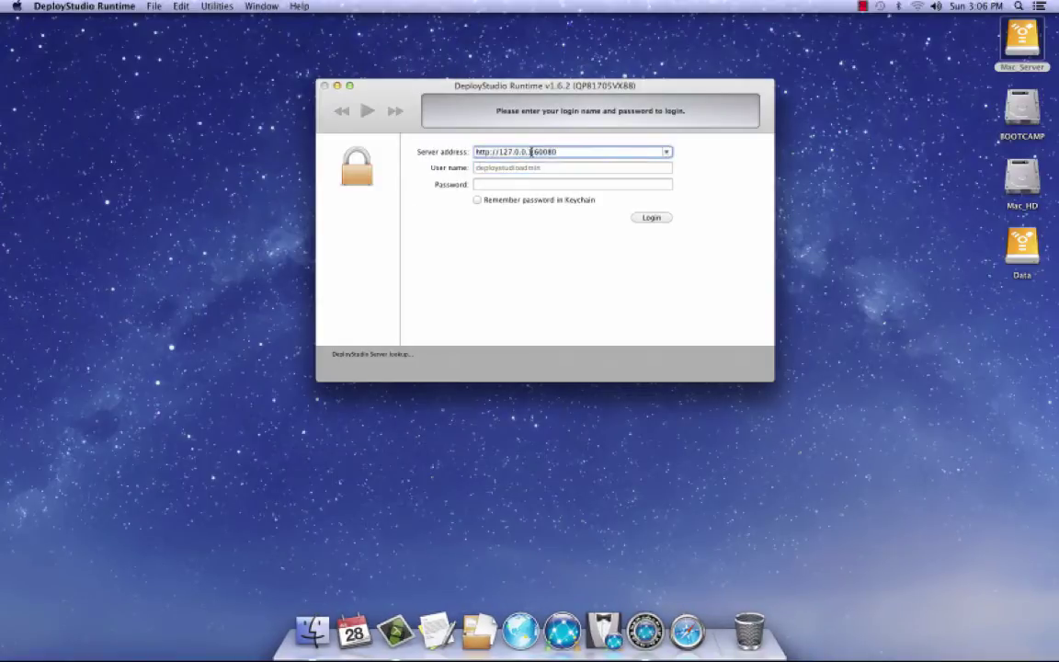
left_click_drag(531, 152, 500, 151)
key("super+v")
Step: Enter the admin user name and password, then log in to the server
left_click(500, 170)
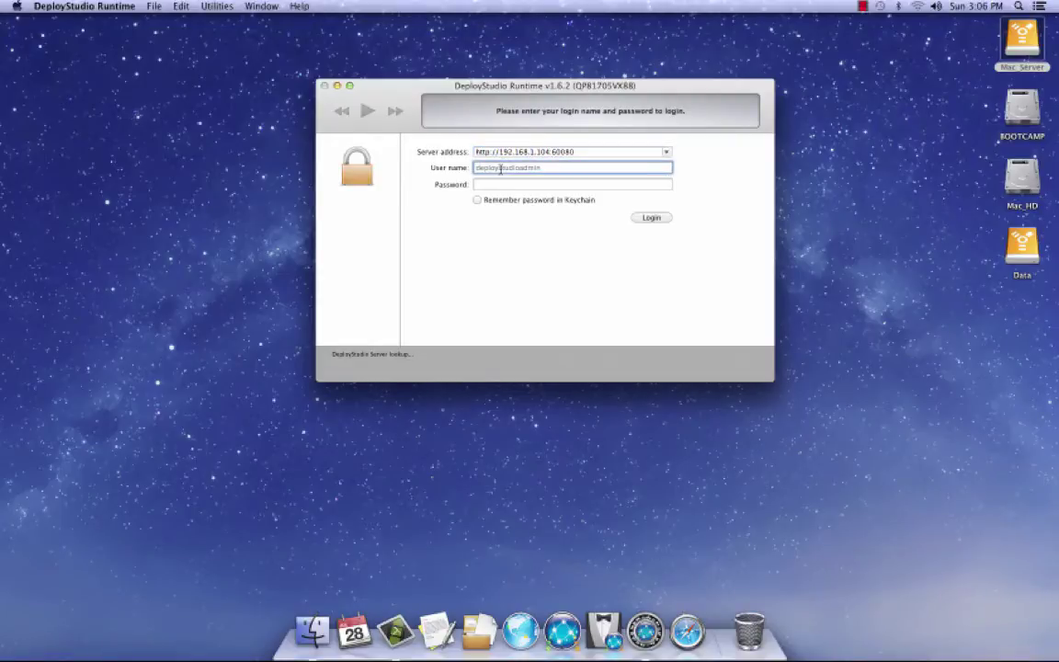
type("ask1mactech")
key("Tab")
type("•••••••••")
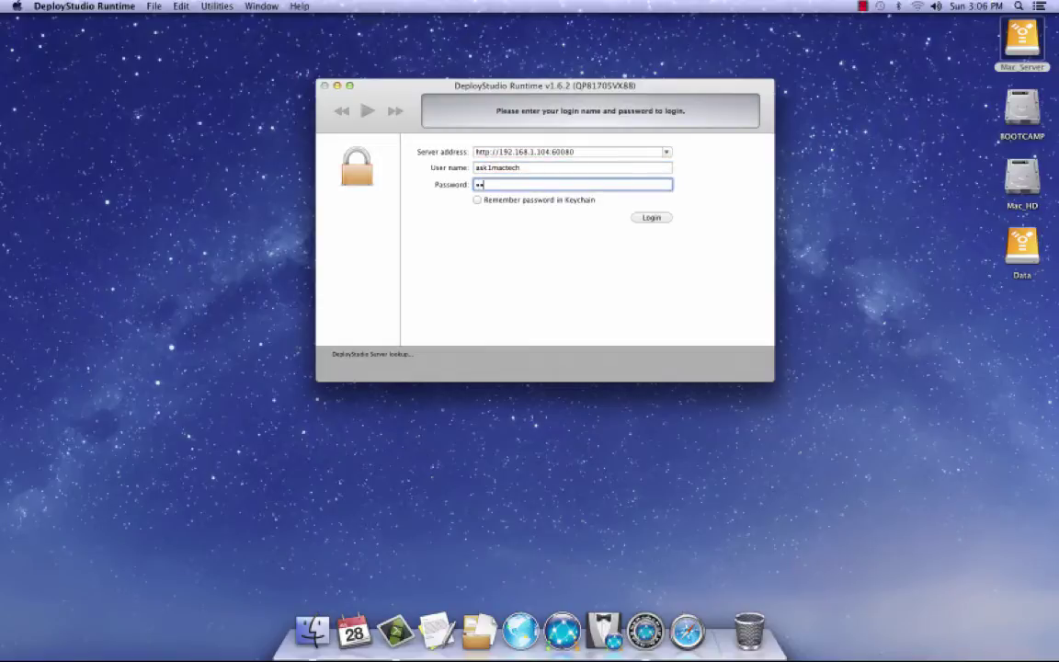
left_click(654, 219)
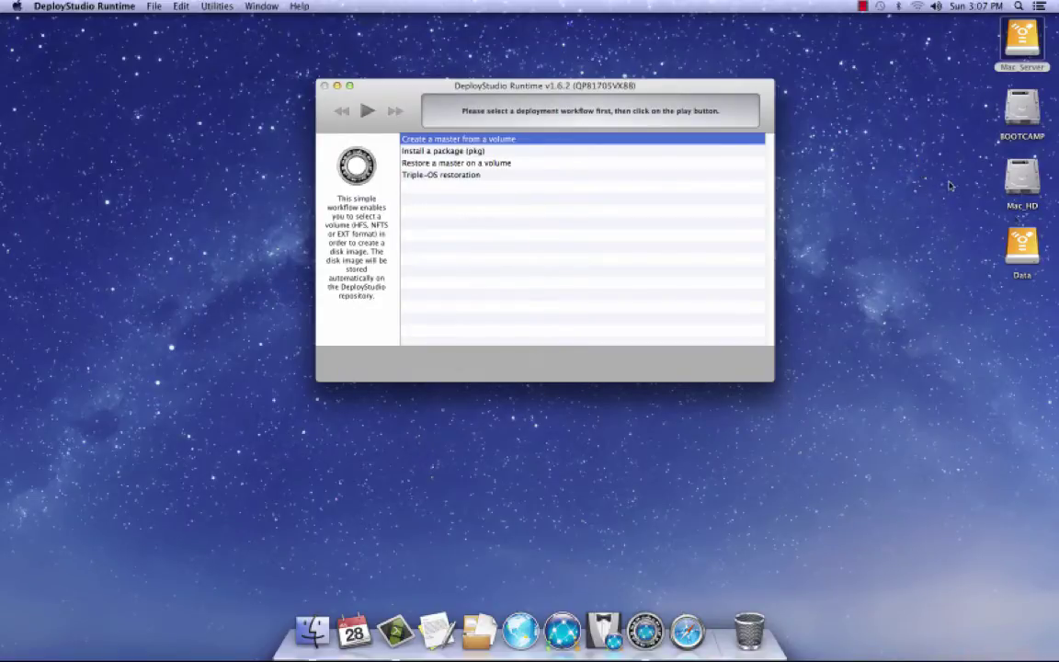
Step: Select the Mac_HD volume and run the 'Create a master from a volume' workflow
left_click(1028, 175)
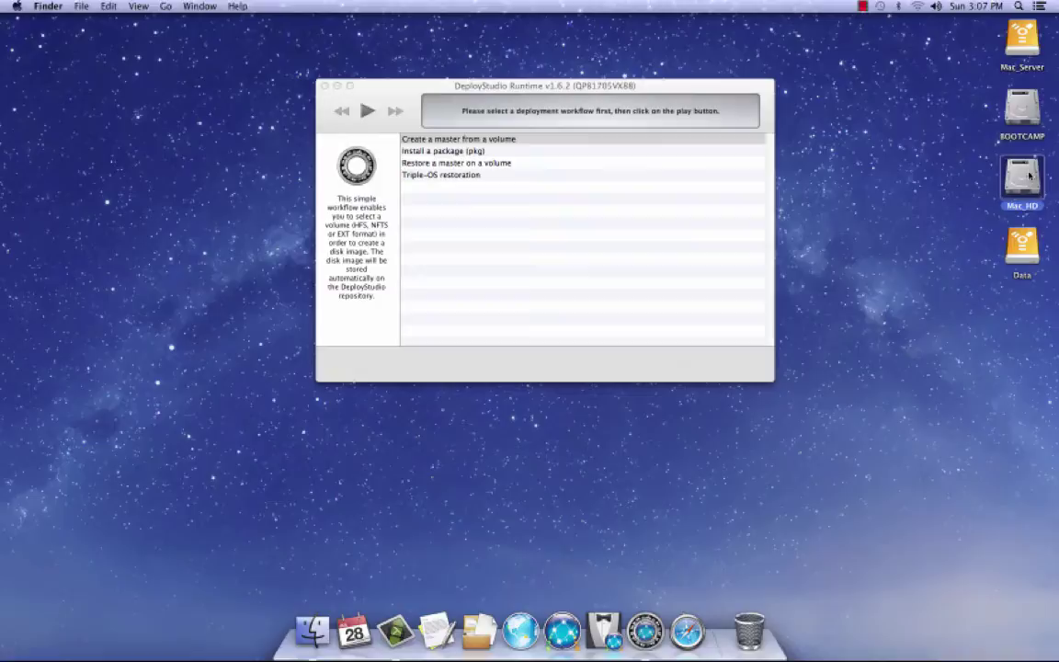
left_click(499, 140)
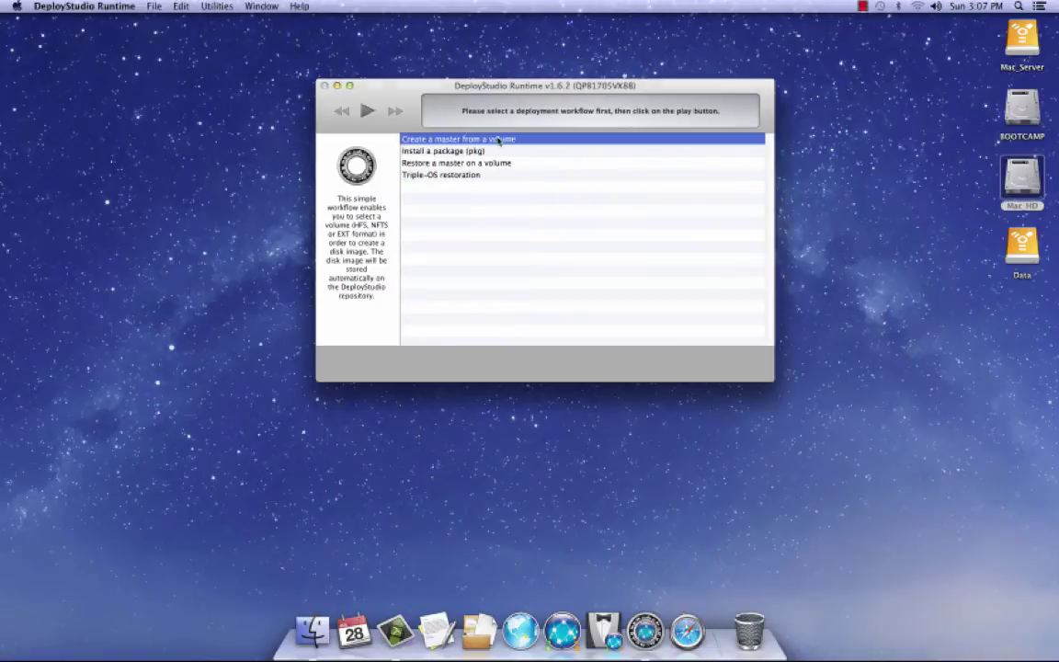
left_click(367, 112)
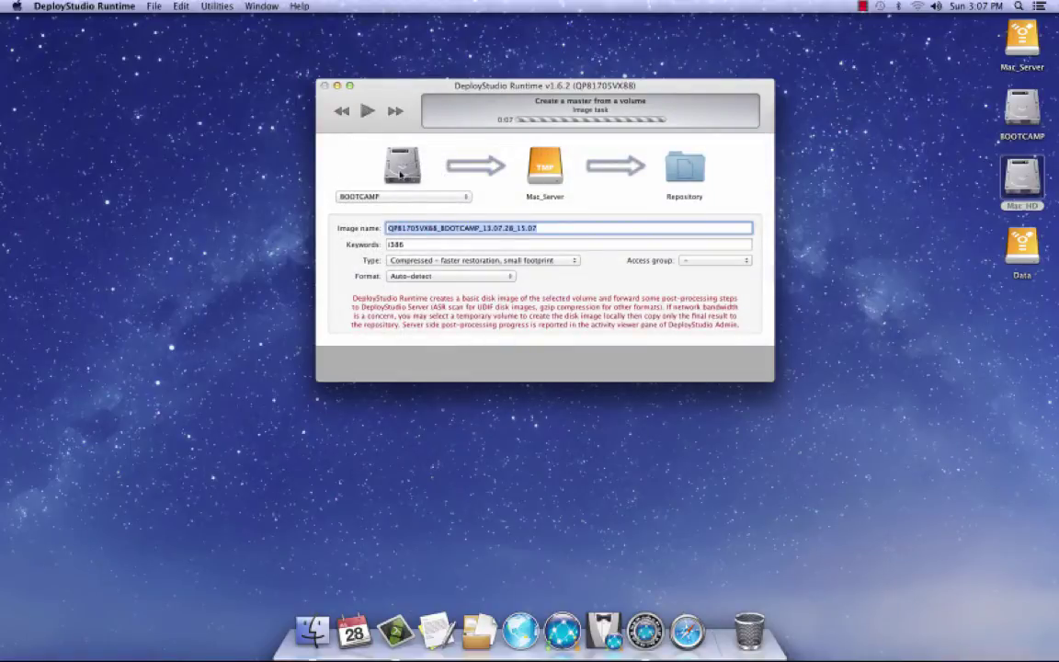
Step: Choose Mac_HD as the source volume and name the image imac-ask1mactech-7-28-13
left_click(409, 199)
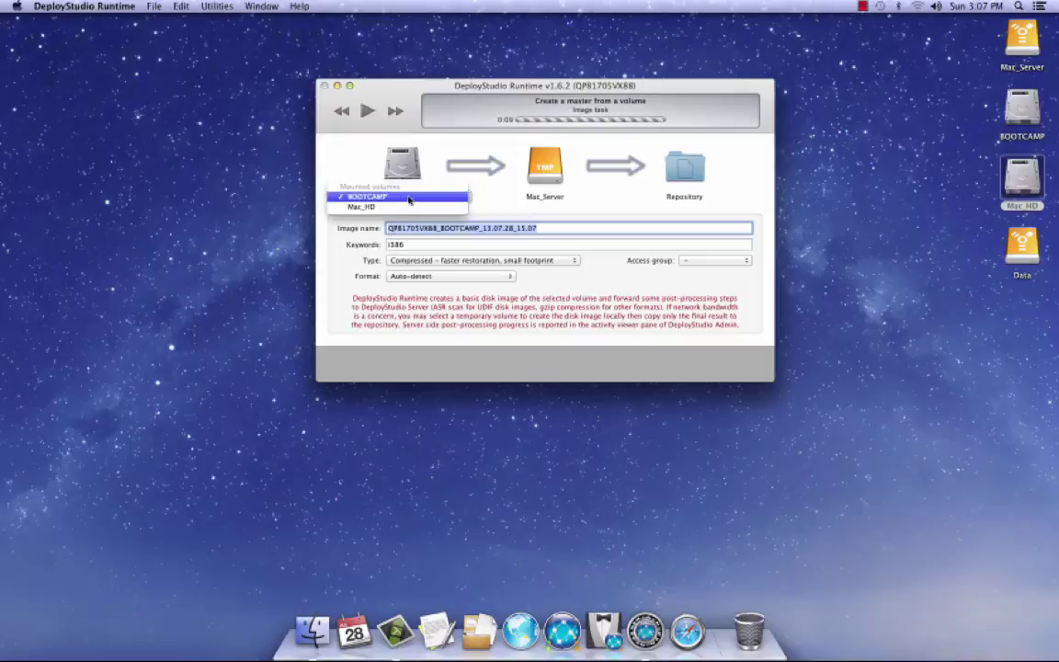
left_click(402, 209)
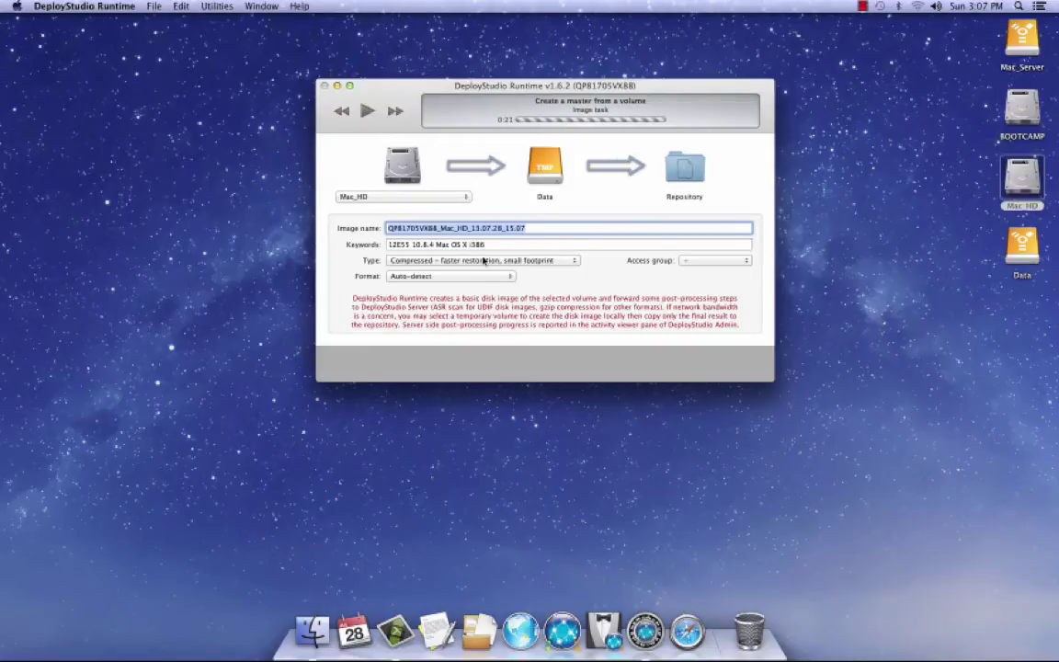
left_click(537, 227)
left_click_drag(537, 227, 365, 223)
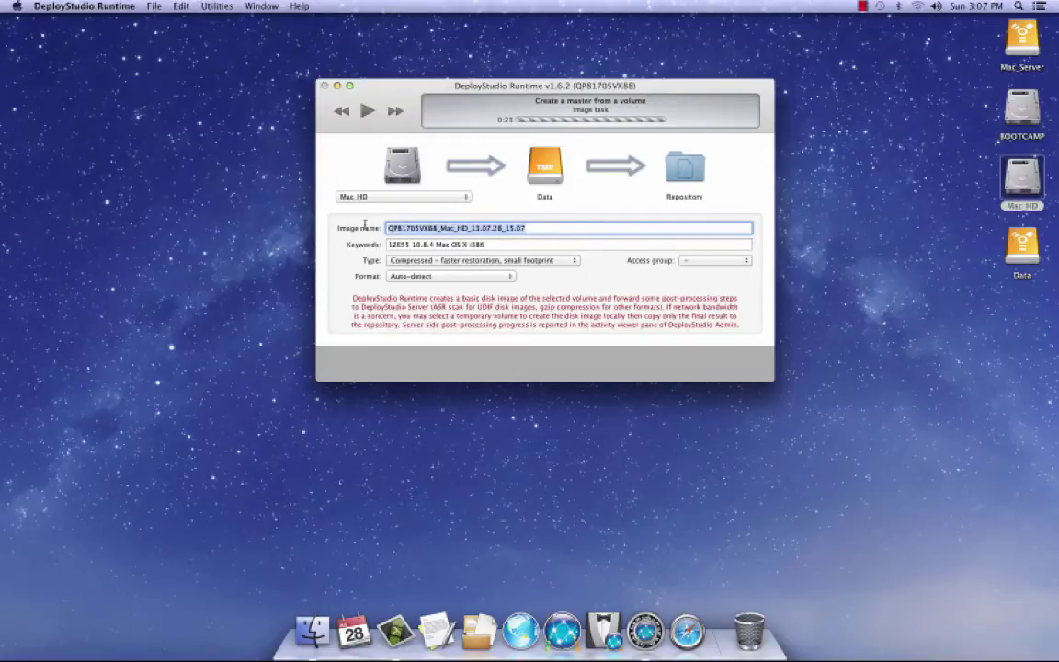
type("yard")
key("BackSpace")
key("BackSpace")
key("BackSpace")
key("BackSpace")
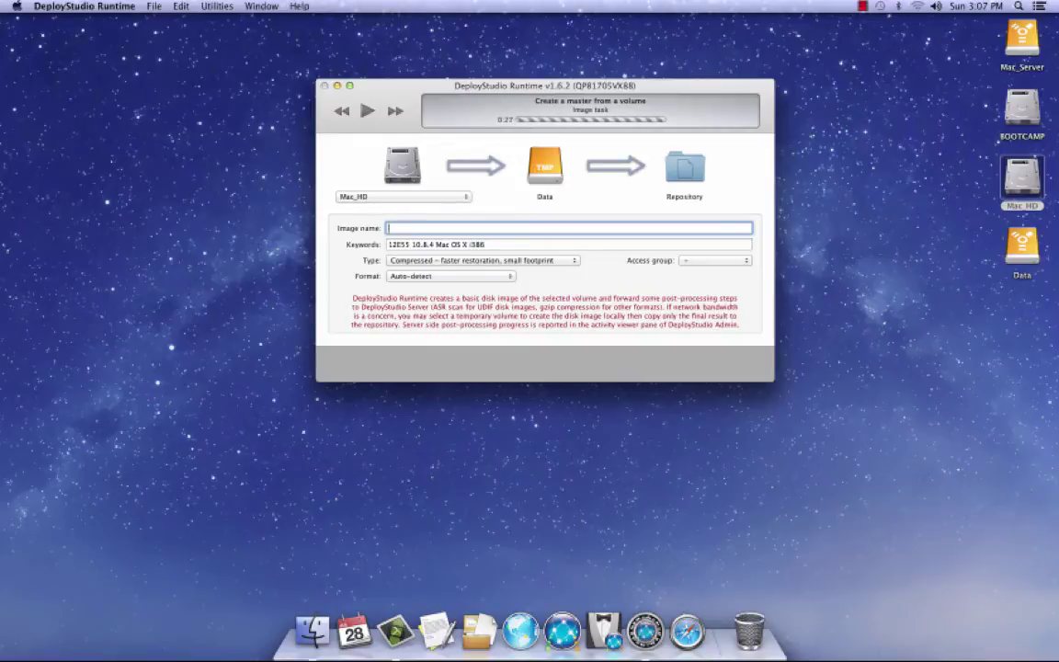
type("imac")
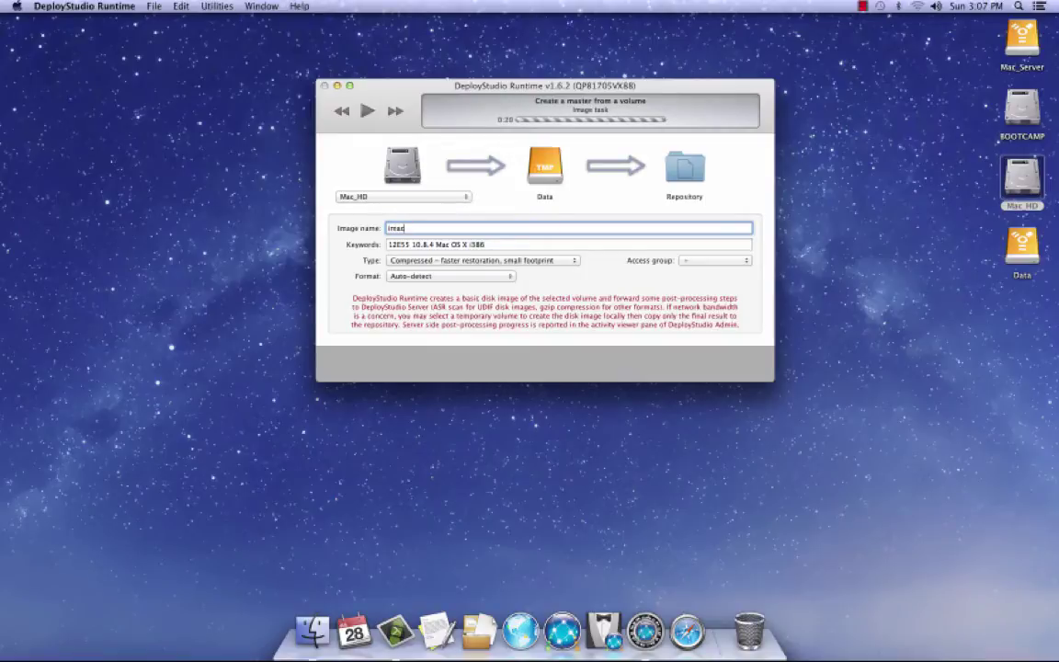
type("-ask1")
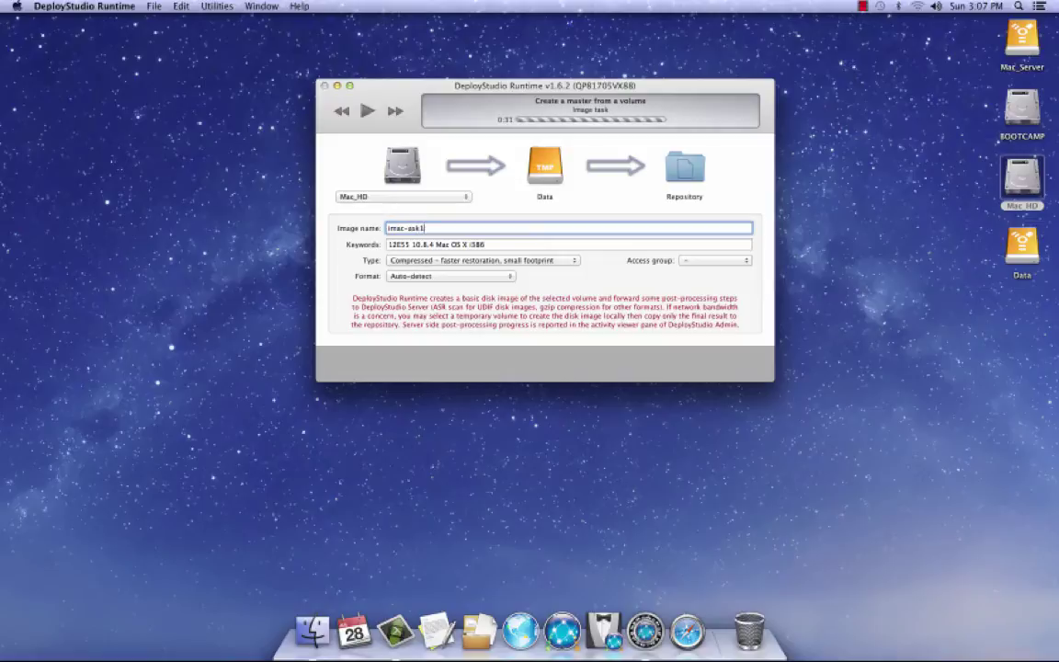
type("mactec")
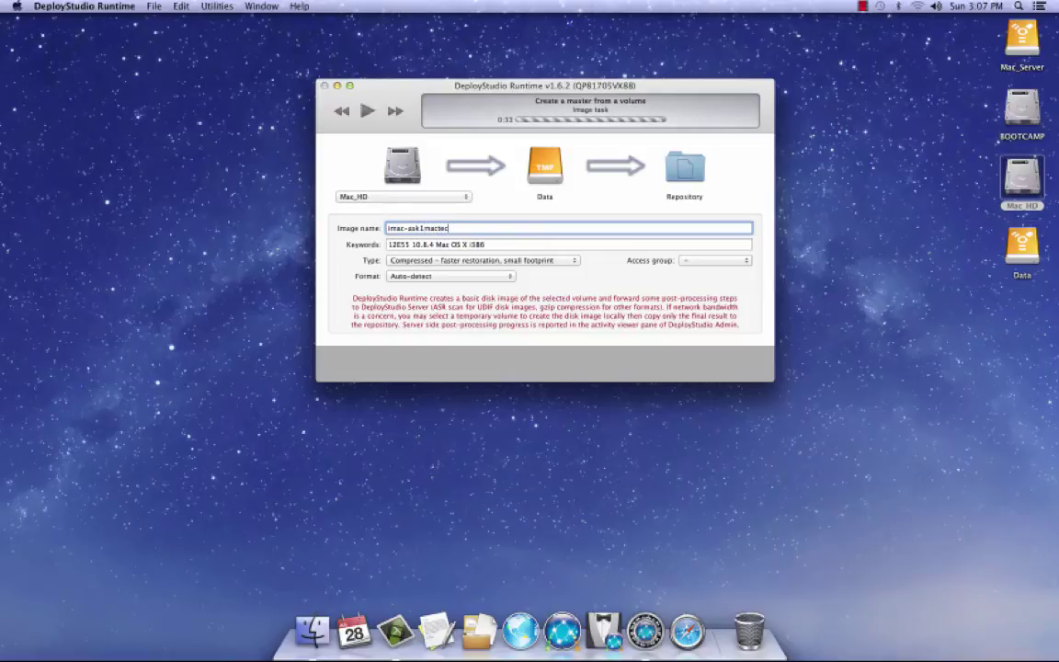
type("h-")
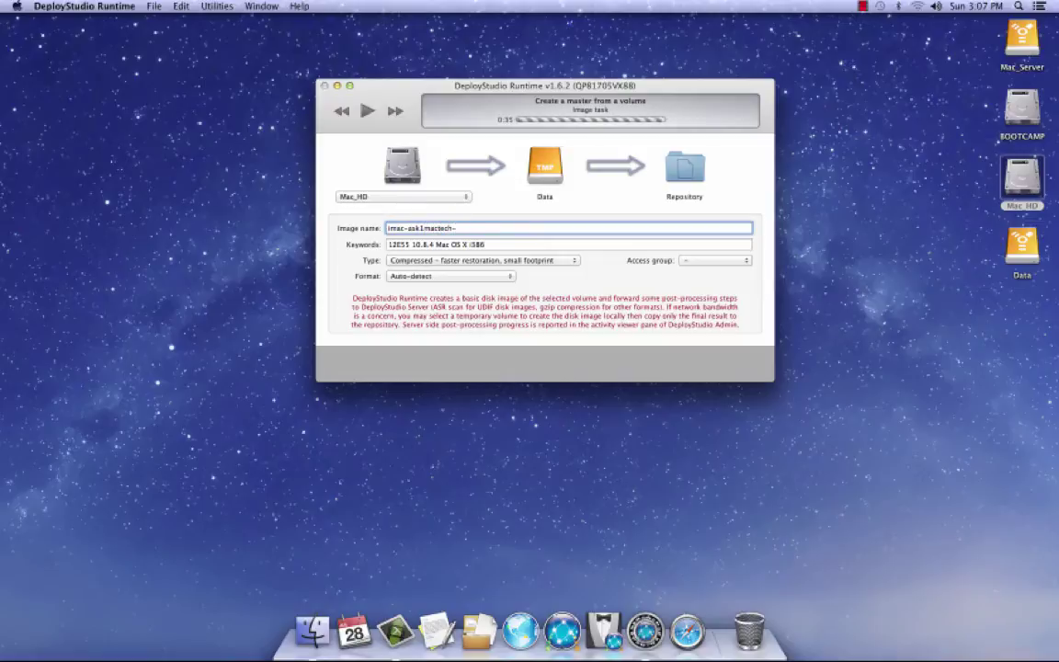
type("7-")
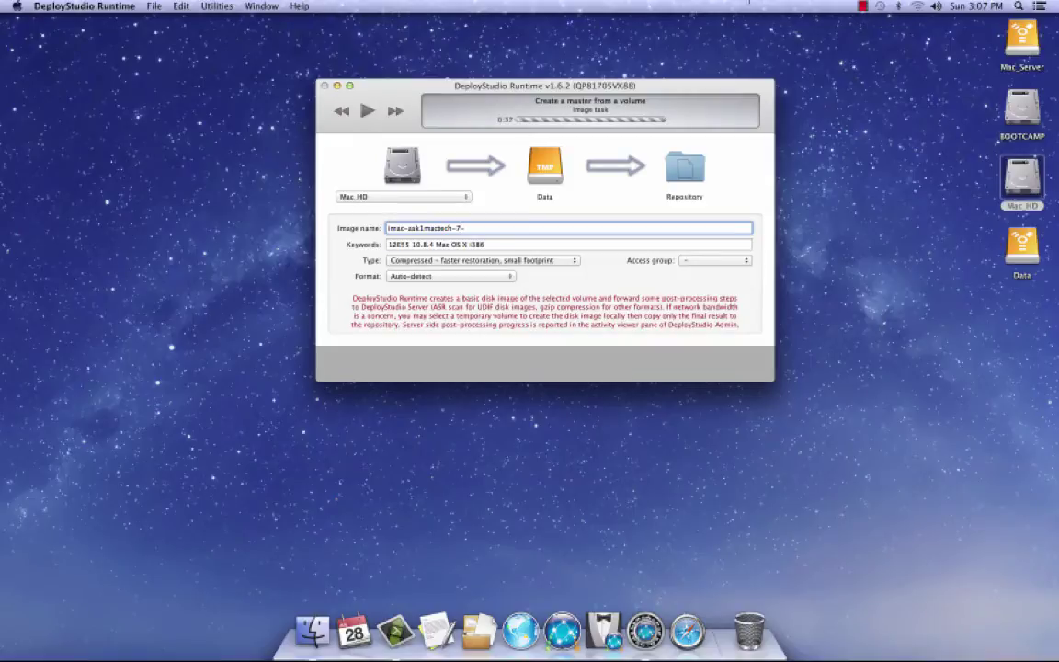
left_click(976, 6)
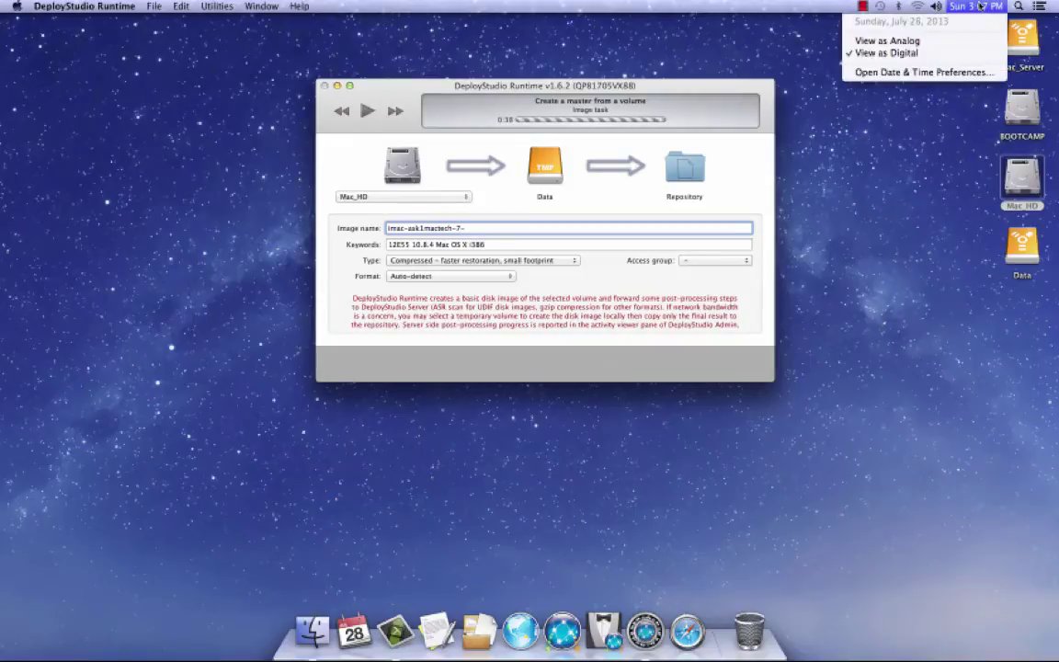
left_click(493, 228)
type("28")
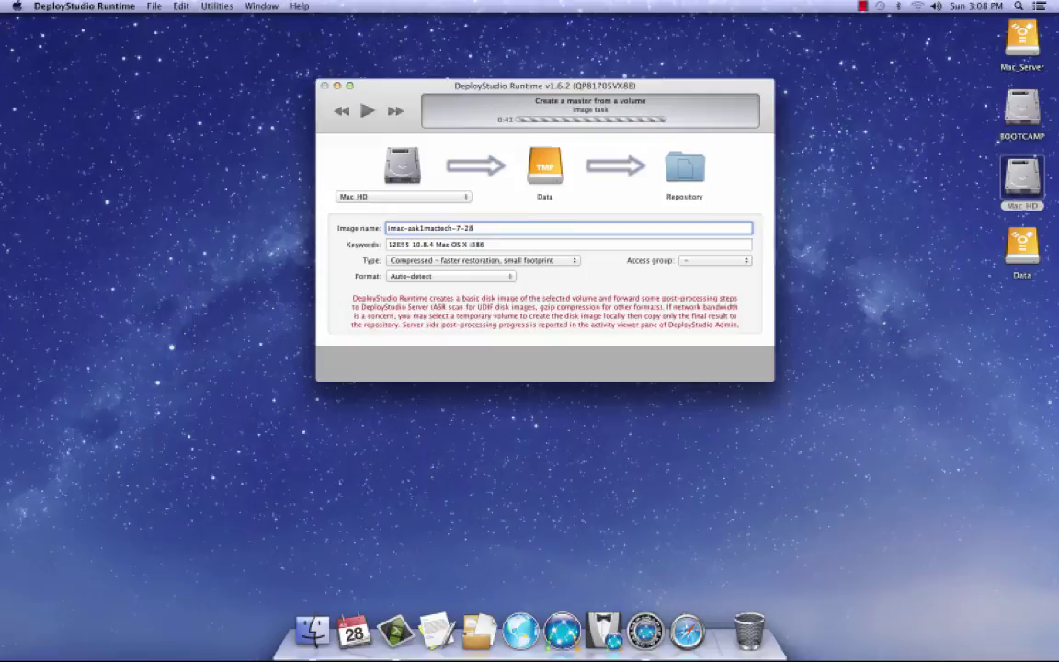
type("-13")
Step: Start creating the master image of Mac_HD and wait for 'Workflow completed'
left_click(366, 110)
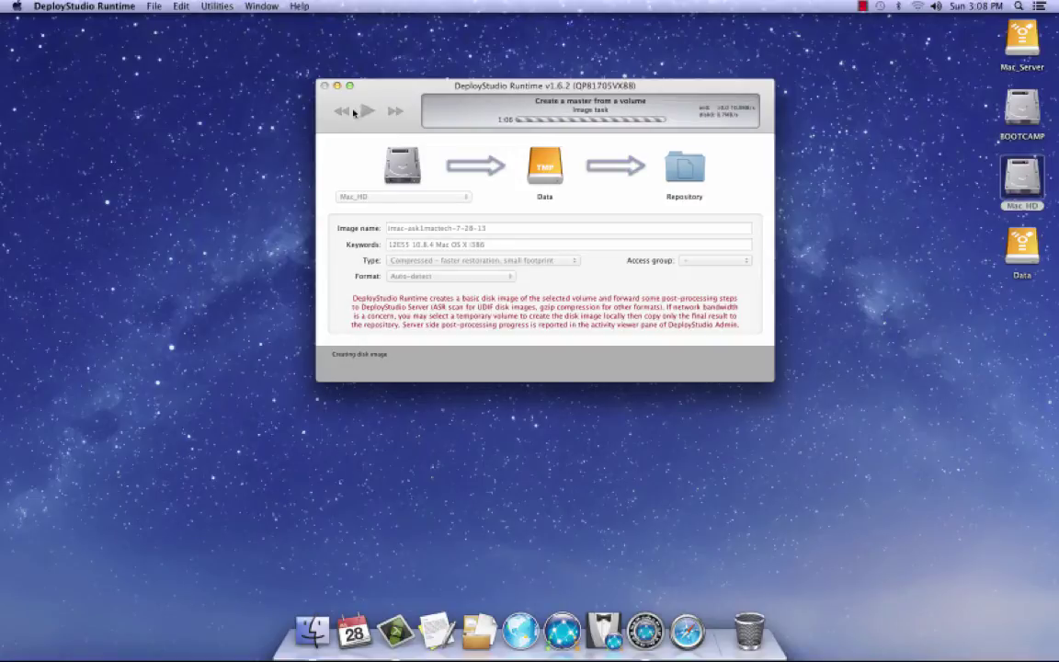
left_click(862, 7)
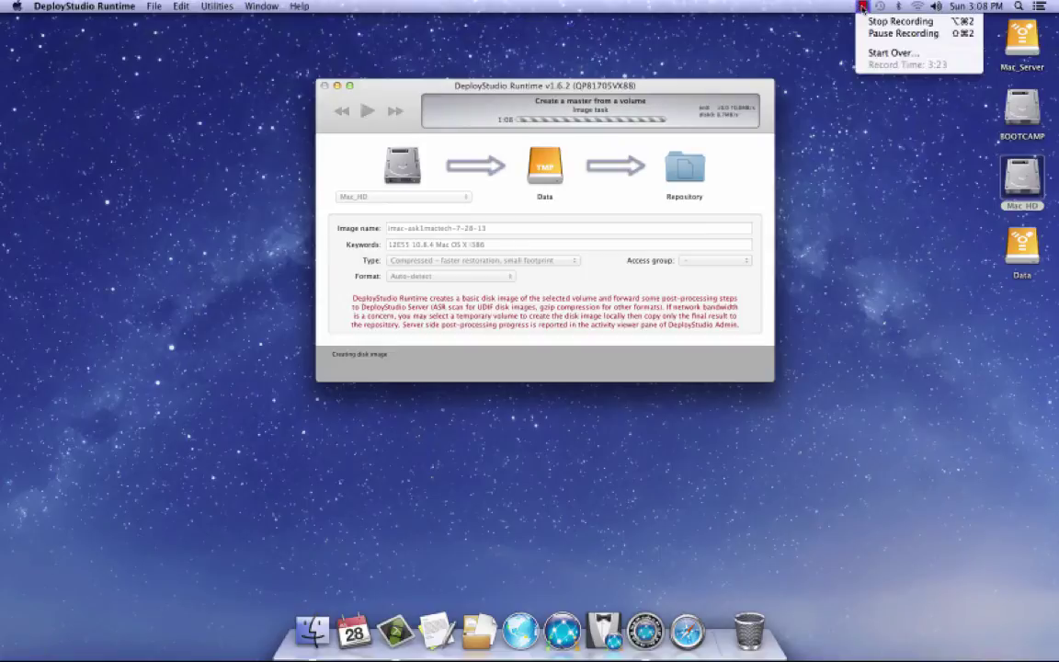
left_click(883, 33)
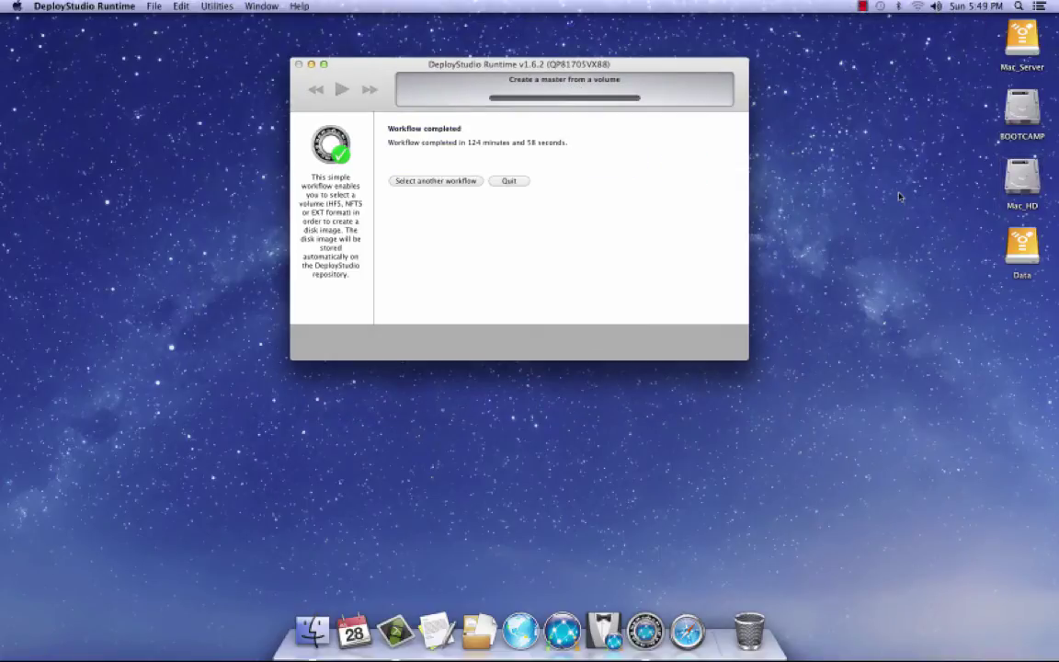
Step: Browse the Data drive to images > Masters > HFS, widening the window to show full names
double_click(1023, 243)
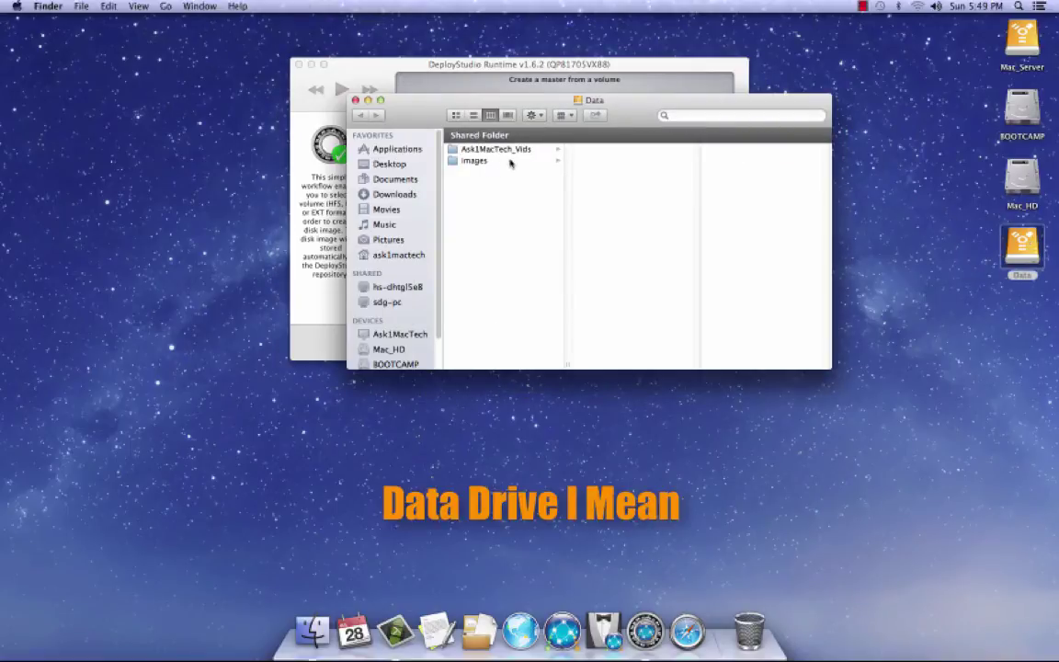
left_click(458, 162)
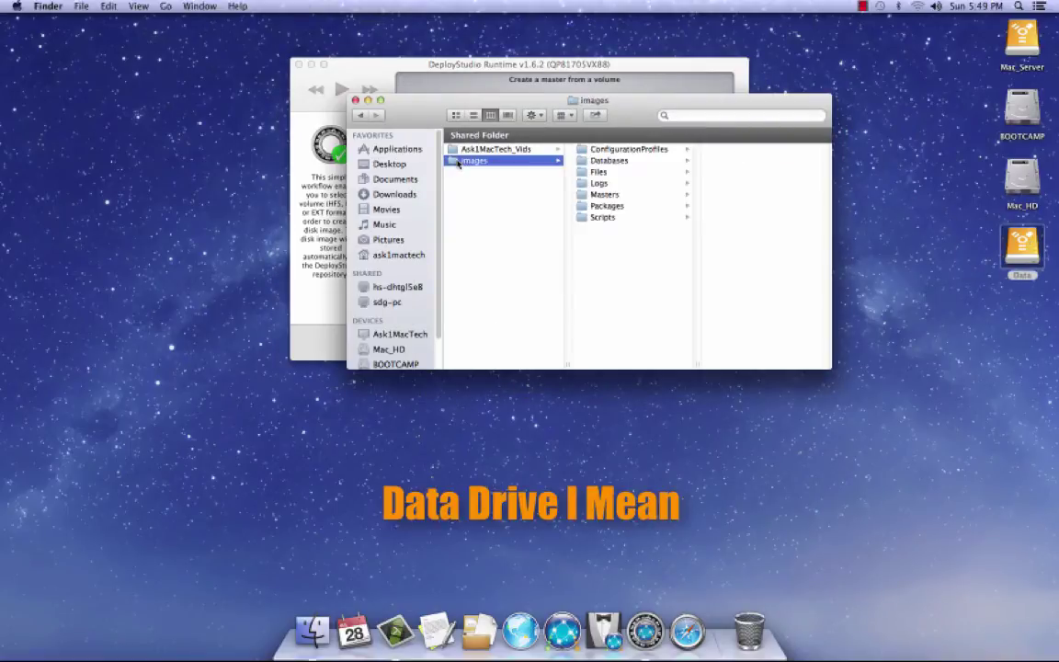
left_click(602, 195)
left_click(719, 171)
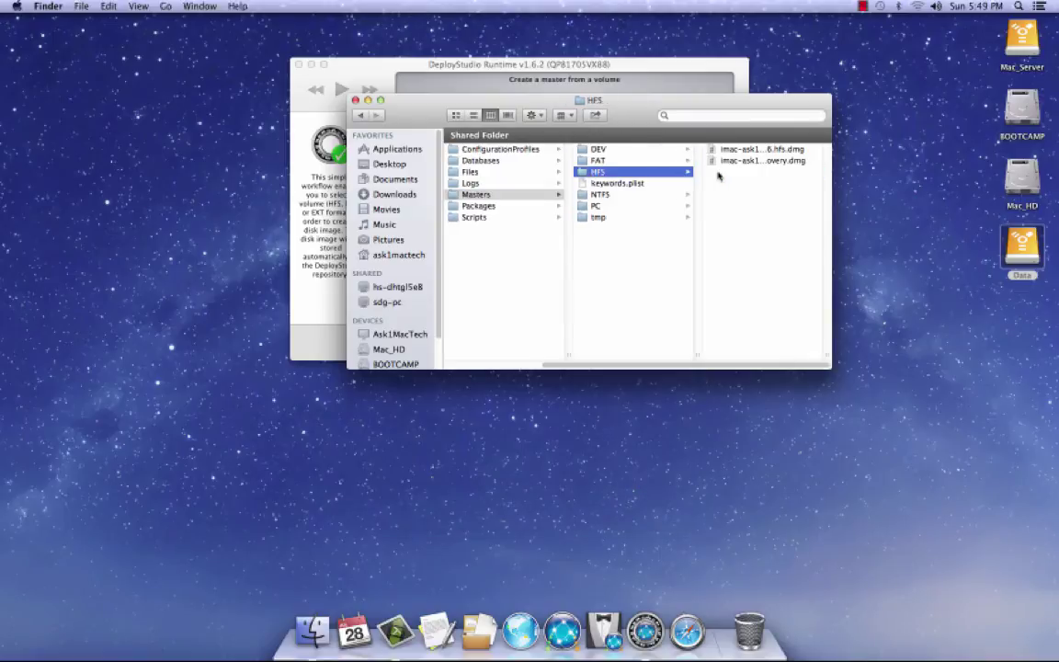
left_click_drag(826, 360, 957, 361)
left_click_drag(815, 104, 699, 104)
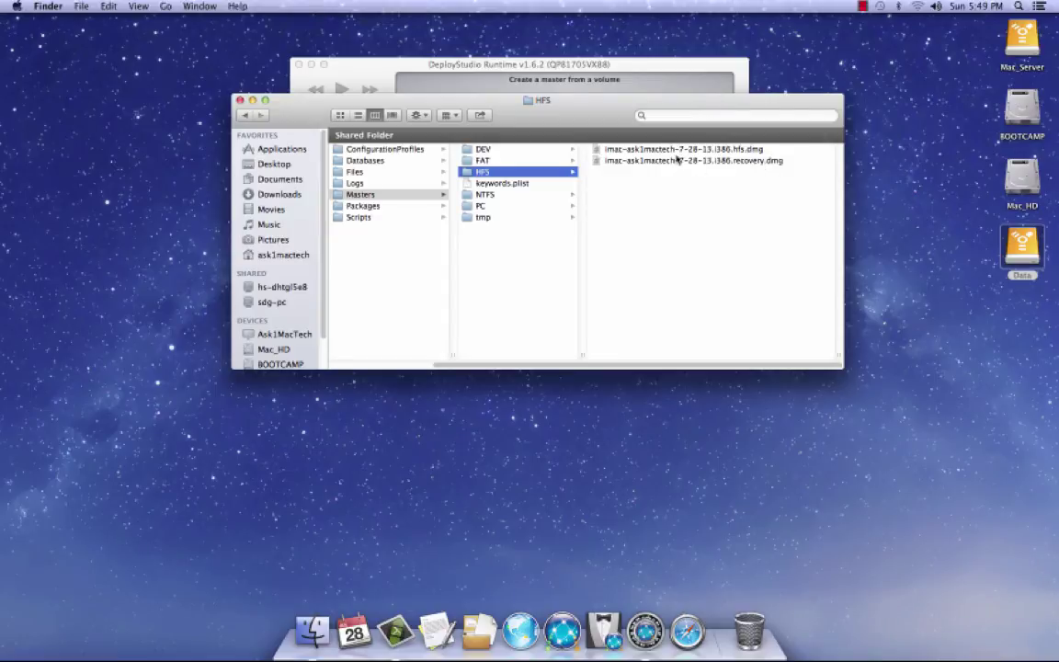
Step: Check imac-ask1mactech-7-28-13.i386.hfs.dmg is 18.13 GB, then close the Finder window
left_click(733, 149)
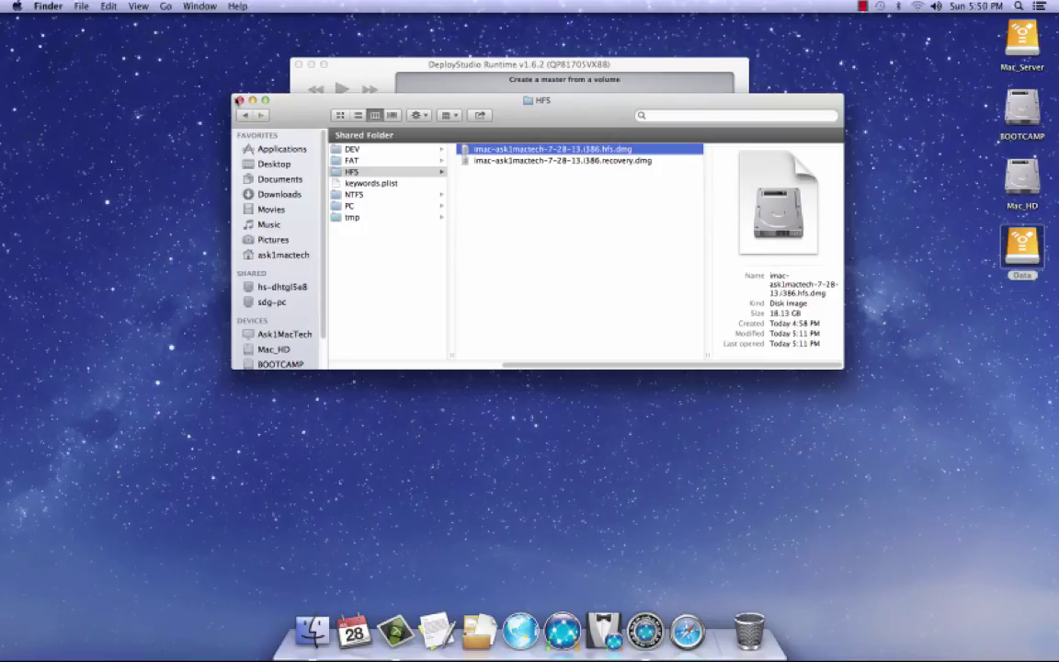
left_click(240, 100)
left_click_drag(413, 70, 440, 69)
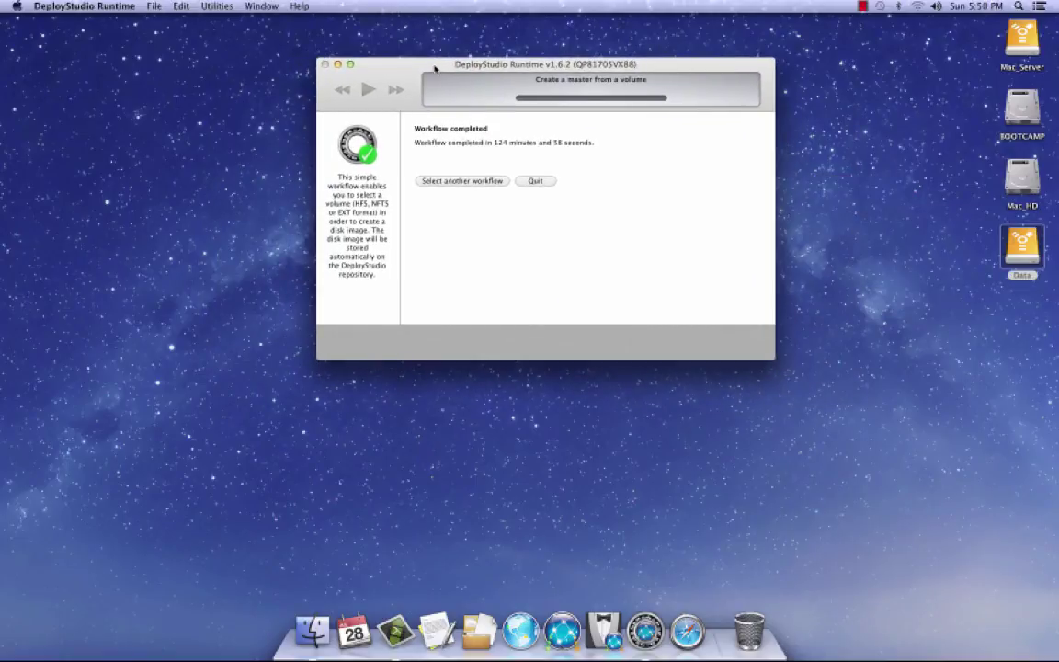